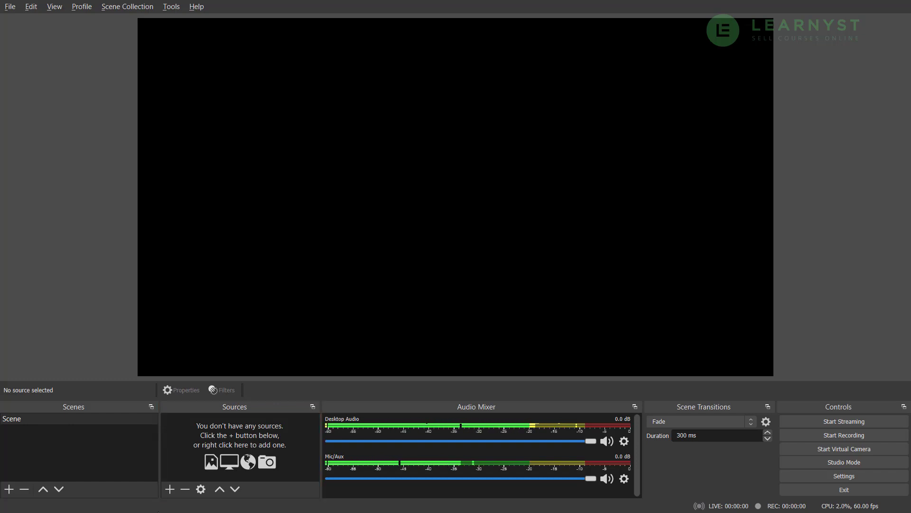
Add a Window Capture source showing the Chrome 'Percentage Demo Class' Google Slides window
{"action": "left_click", "coordinate": [170, 490]}
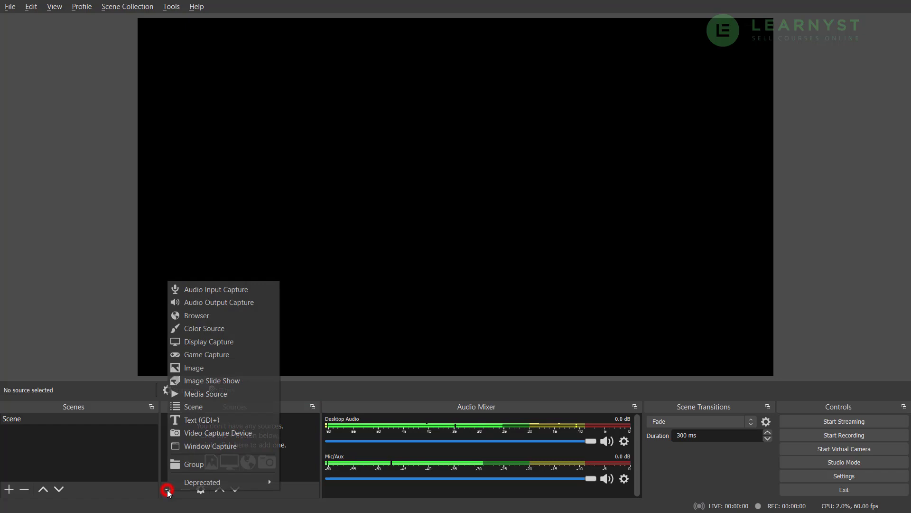
{"action": "left_click", "coordinate": [199, 447]}
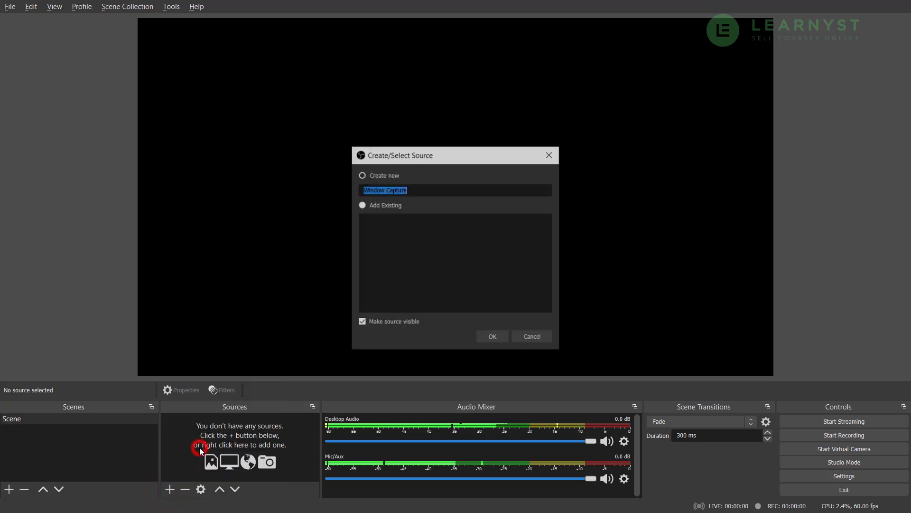
{"action": "left_click", "coordinate": [499, 336]}
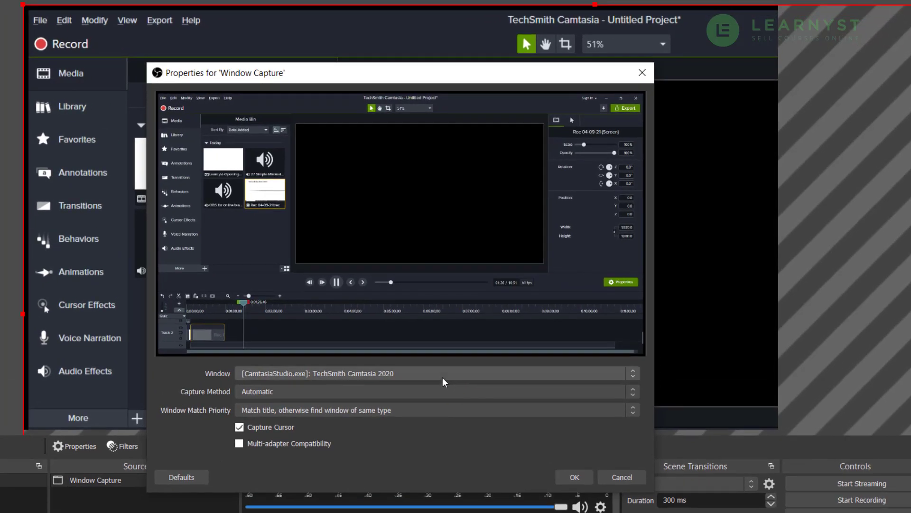
{"action": "left_click", "coordinate": [442, 379]}
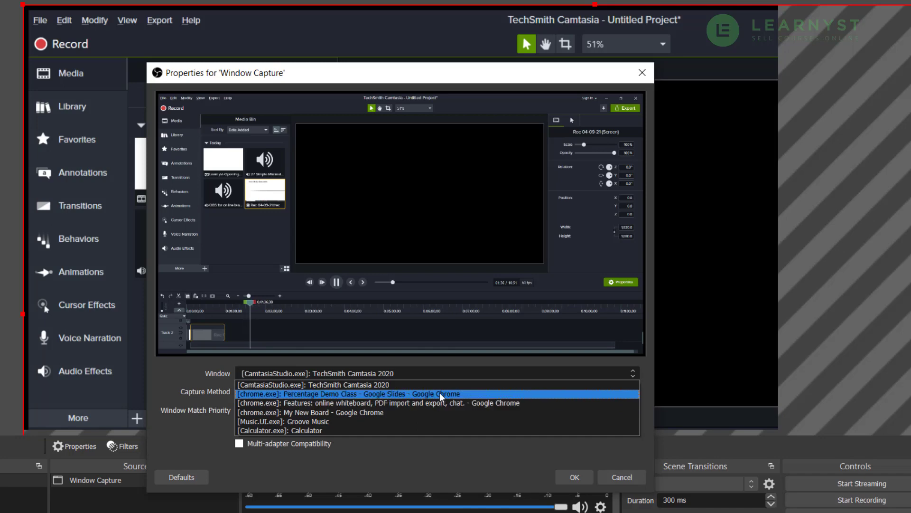
{"action": "left_click", "coordinate": [440, 393]}
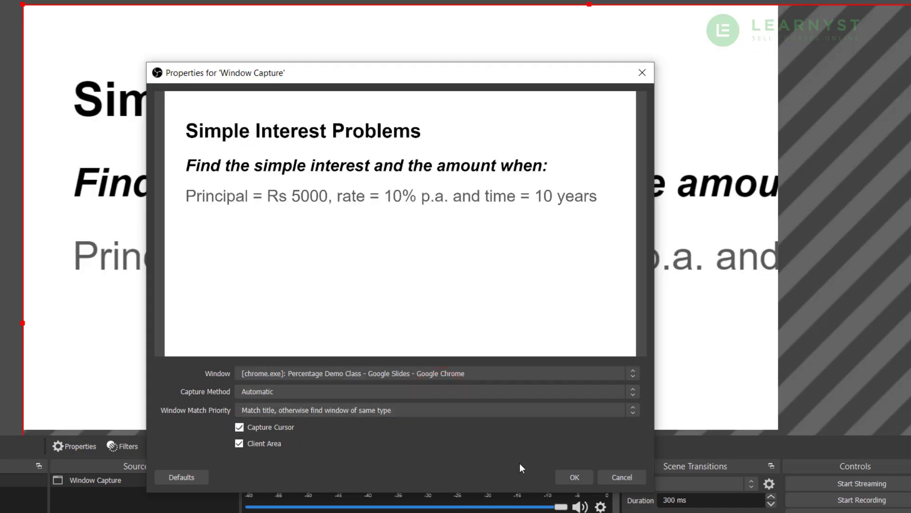
{"action": "left_click", "coordinate": [575, 476]}
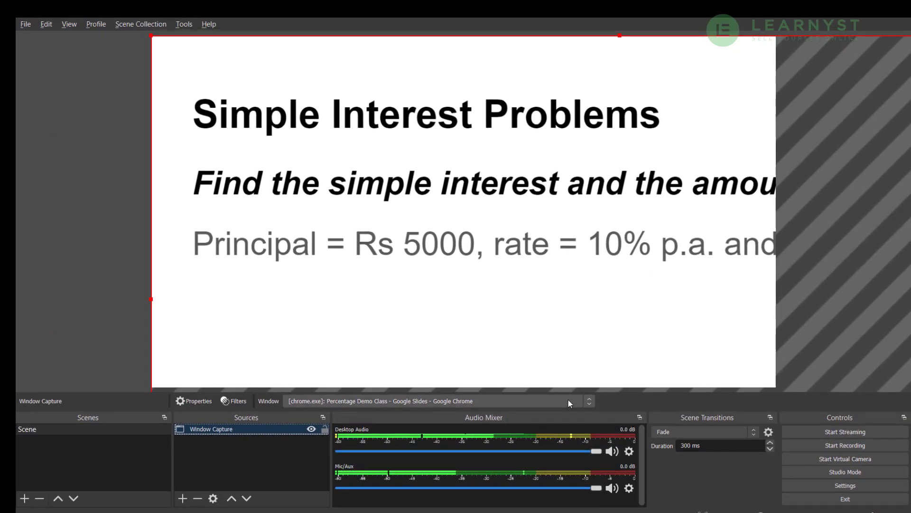
Fit the Simple Interest Problems slide capture to the whole canvas with Transform > Fit to screen
{"action": "right_click", "coordinate": [428, 298]}
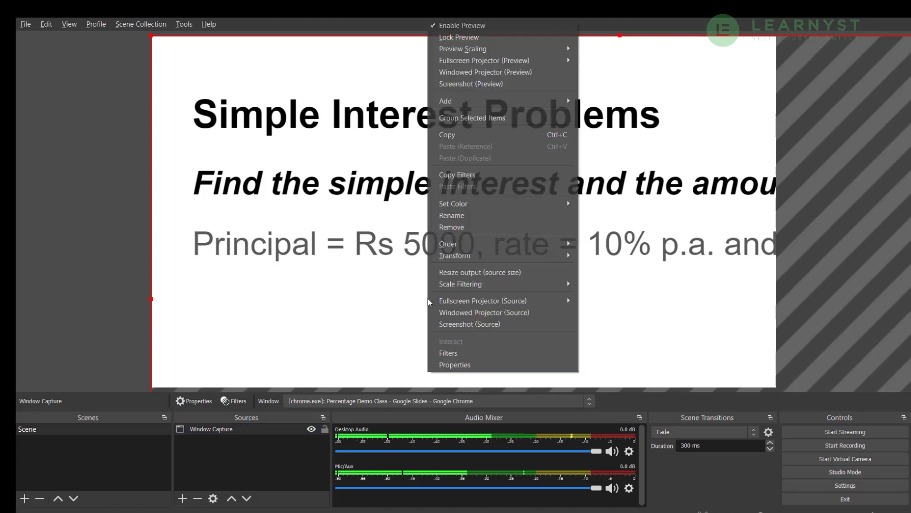
{"action": "mouse_move", "coordinate": [497, 252]}
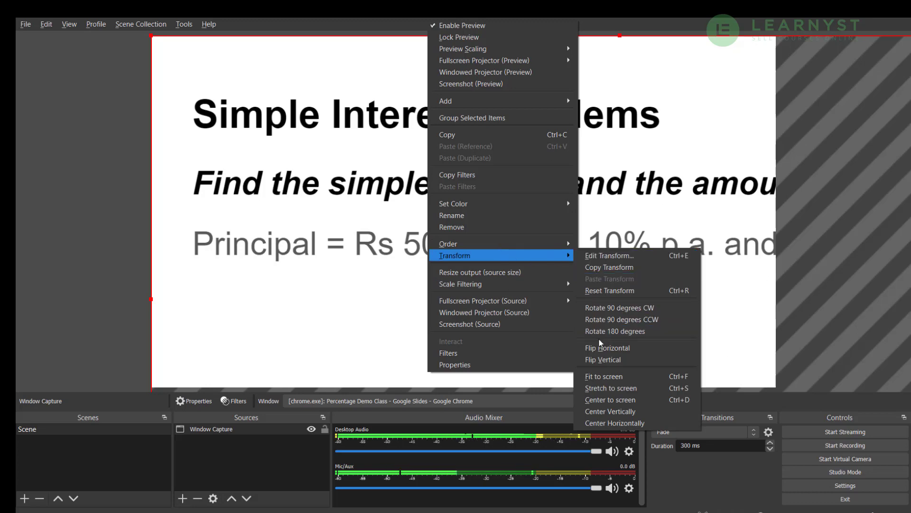
{"action": "left_click", "coordinate": [604, 376]}
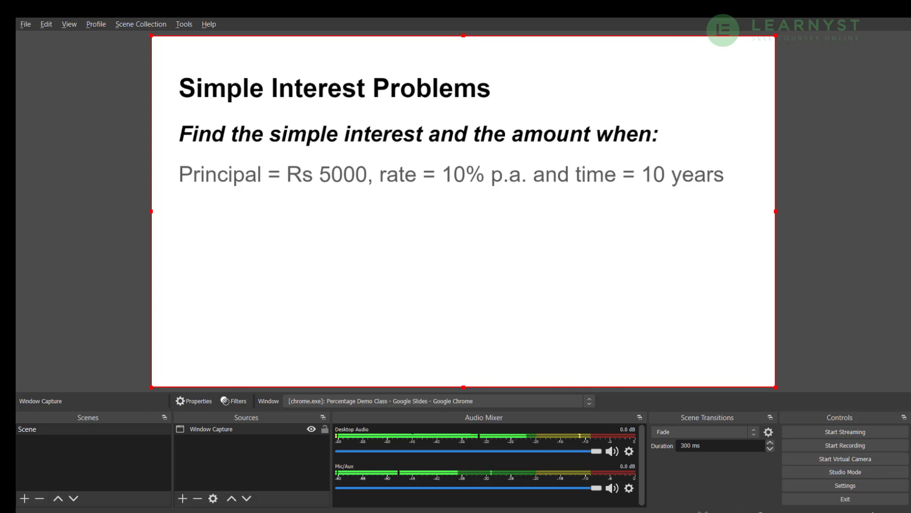
Add a Video Capture Device source for the webcam with default settings
{"action": "left_click", "coordinate": [183, 498]}
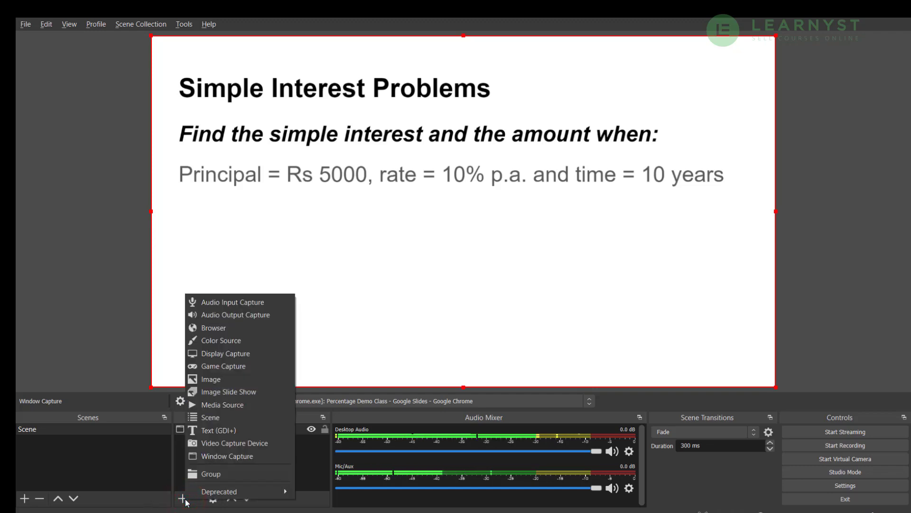
{"action": "left_click", "coordinate": [237, 445]}
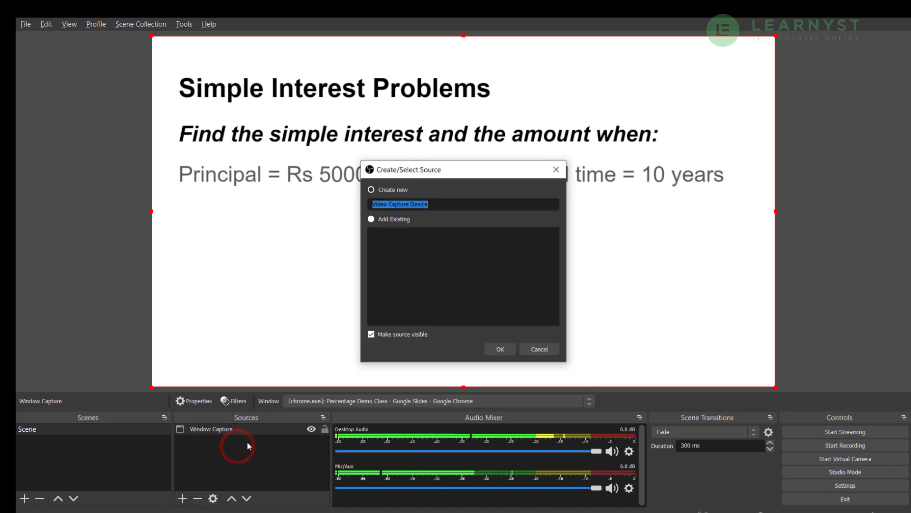
{"action": "left_click", "coordinate": [500, 349]}
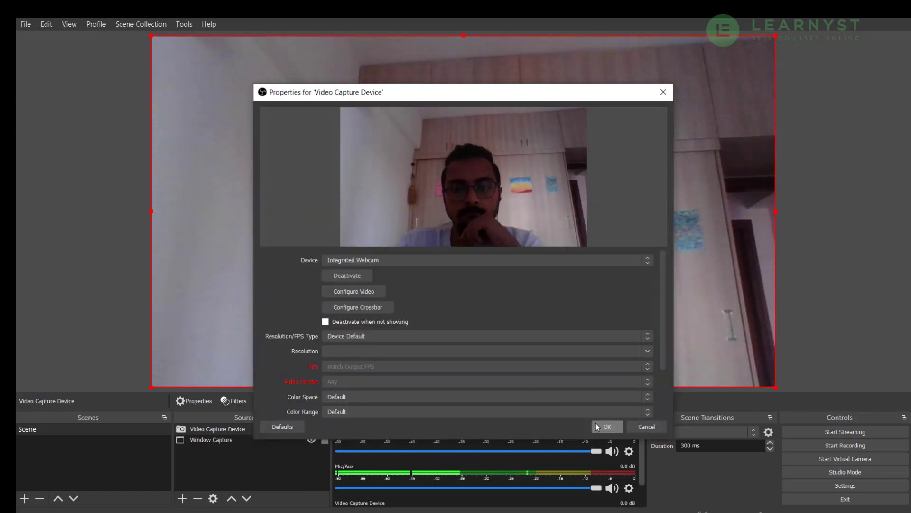
{"action": "left_click", "coordinate": [607, 426]}
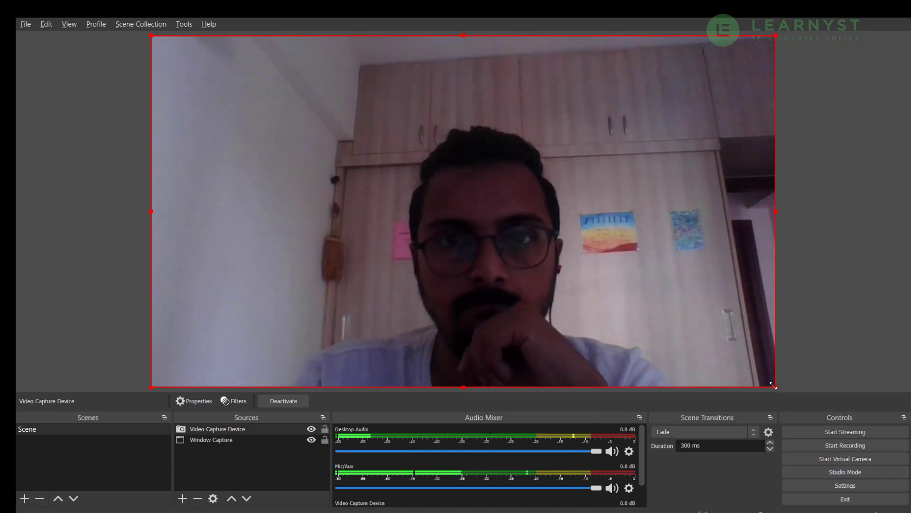
Shrink the webcam video and place it in the slide's top-right corner
{"action": "left_click_drag", "start_coordinate": [773, 385], "coordinate": [285, 98]}
{"action": "left_click_drag", "start_coordinate": [212, 70], "coordinate": [706, 93]}
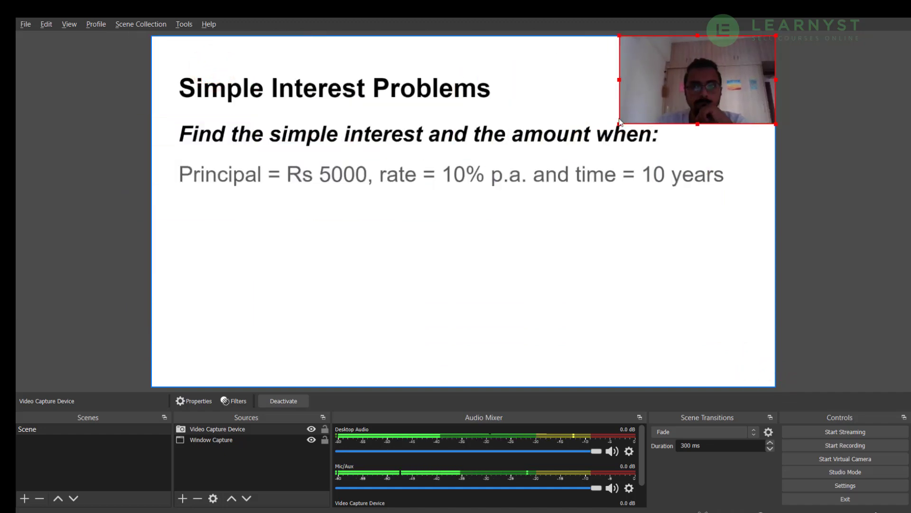
{"action": "left_click_drag", "start_coordinate": [619, 124], "coordinate": [683, 79]}
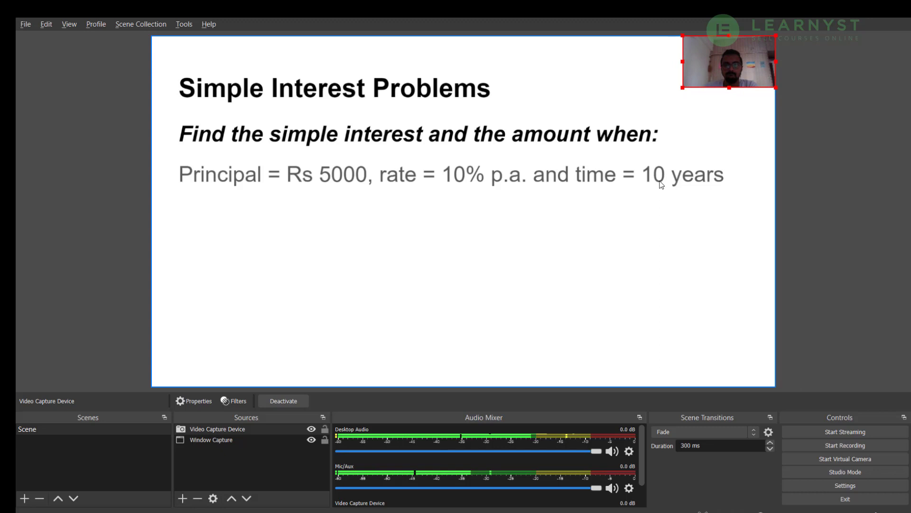
{"action": "left_click", "coordinate": [637, 236]}
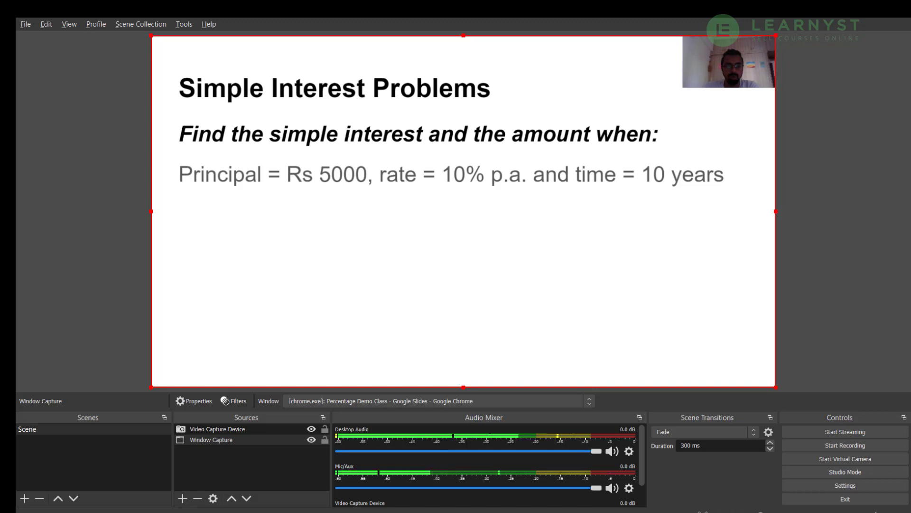
Add the 'Your Logo (1) (1)' image and shrink it to a small logo at the slide's top centre
{"action": "left_click", "coordinate": [183, 499]}
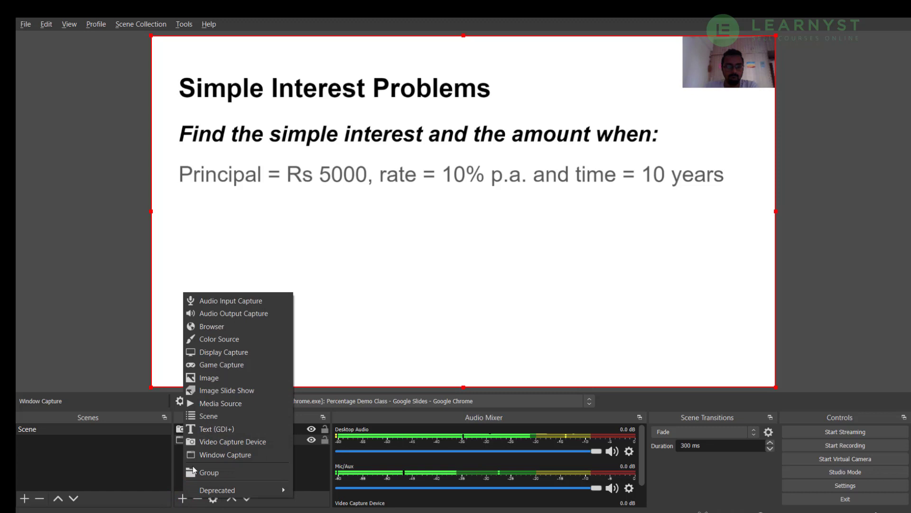
{"action": "left_click", "coordinate": [213, 379]}
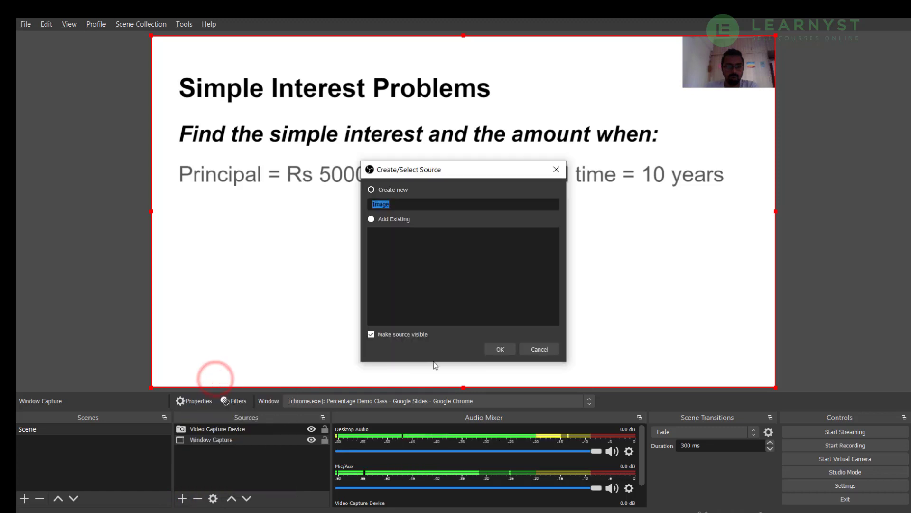
{"action": "left_click", "coordinate": [507, 350]}
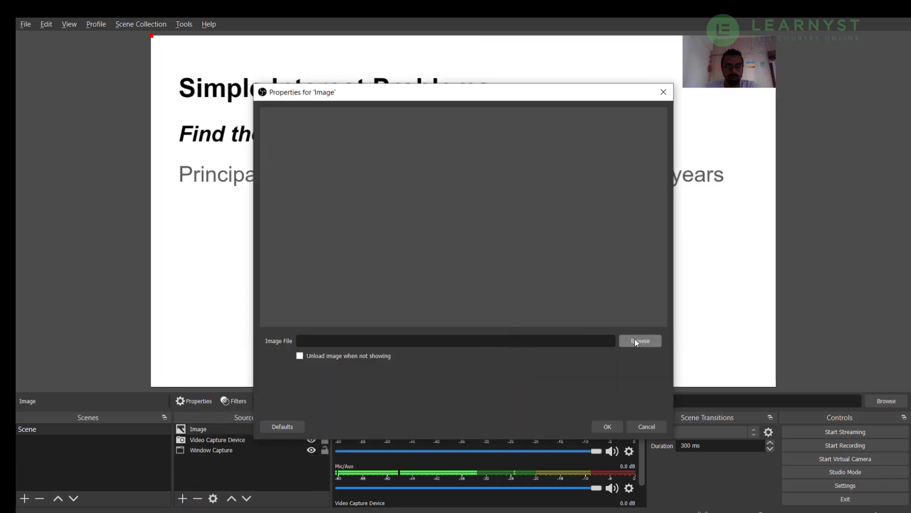
{"action": "left_click", "coordinate": [637, 342]}
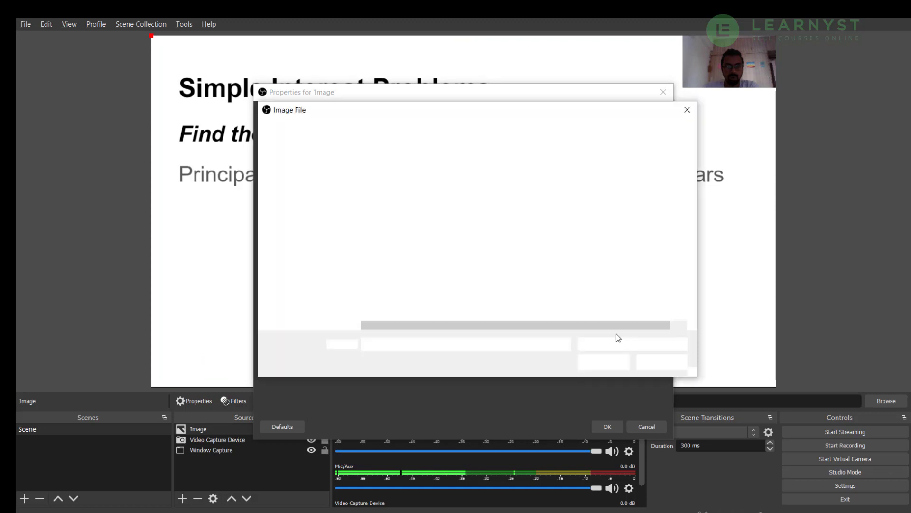
{"action": "left_click", "coordinate": [450, 209]}
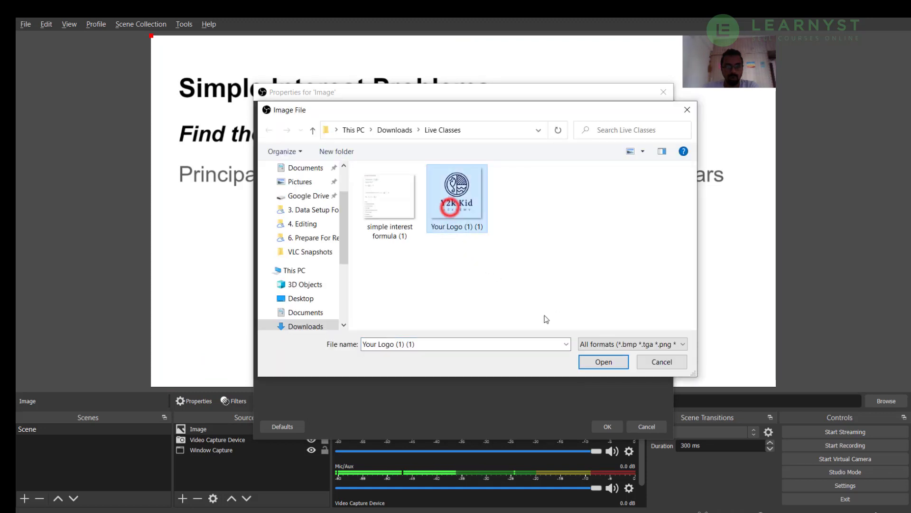
{"action": "left_click", "coordinate": [602, 363]}
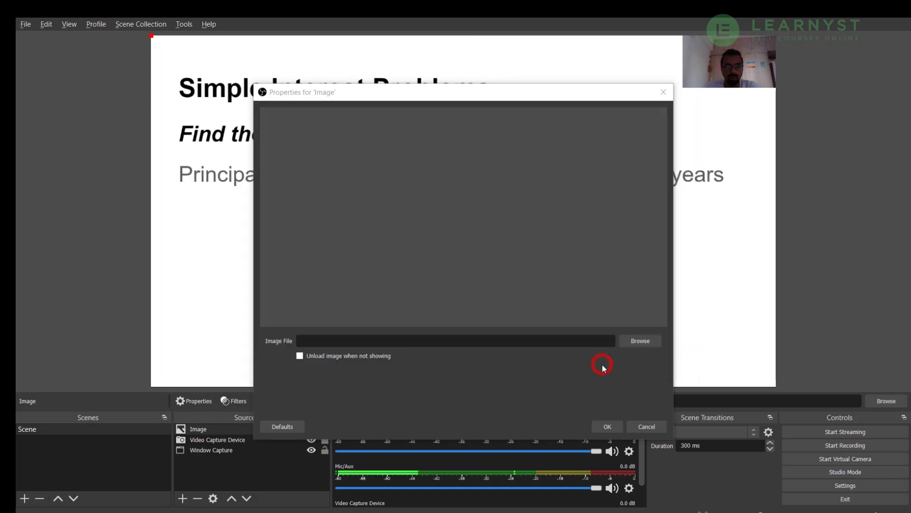
{"action": "left_click", "coordinate": [603, 426]}
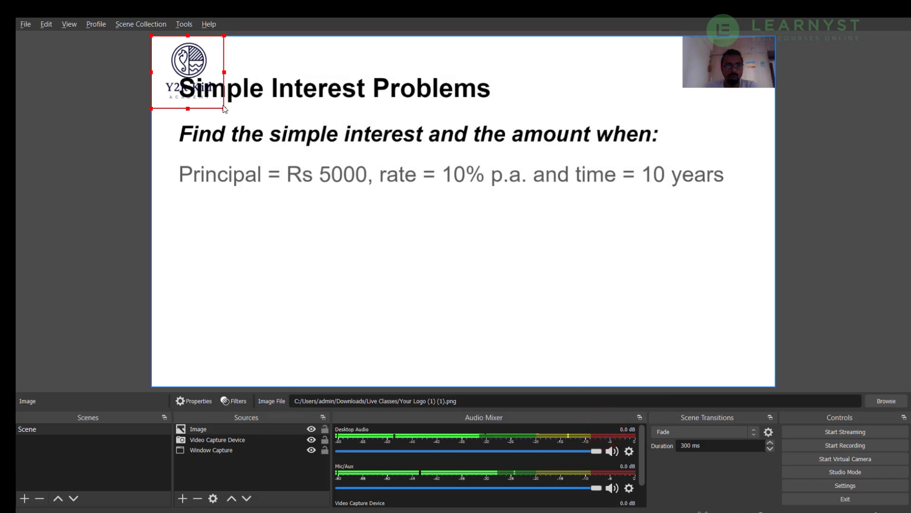
{"action": "left_click_drag", "start_coordinate": [224, 109], "coordinate": [480, 47]}
{"action": "left_click", "coordinate": [462, 271]}
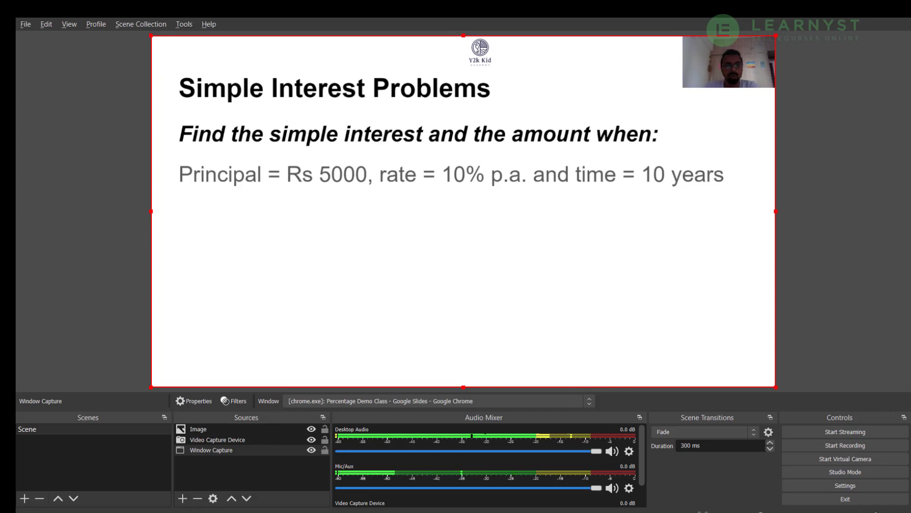
Add an Audio Input Capture source using the Microphone (Realtek Audio)
{"action": "left_click", "coordinate": [183, 500]}
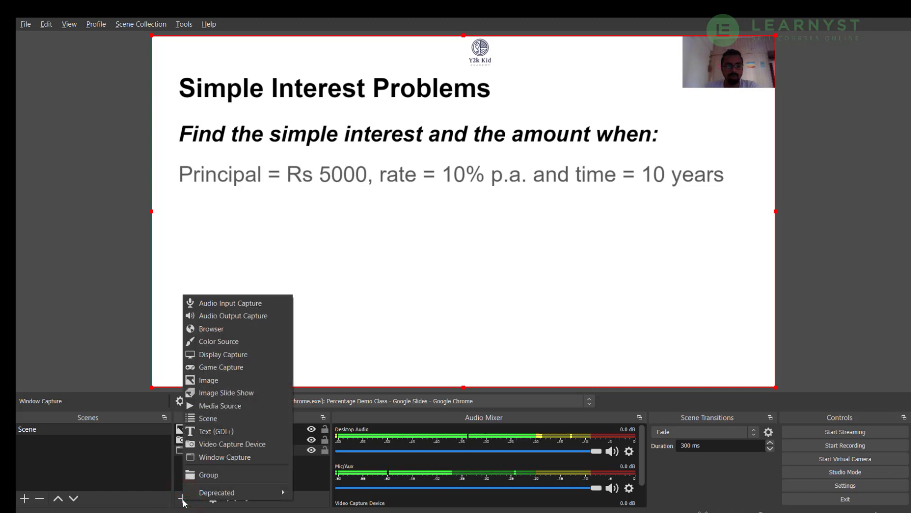
{"action": "left_click", "coordinate": [238, 303]}
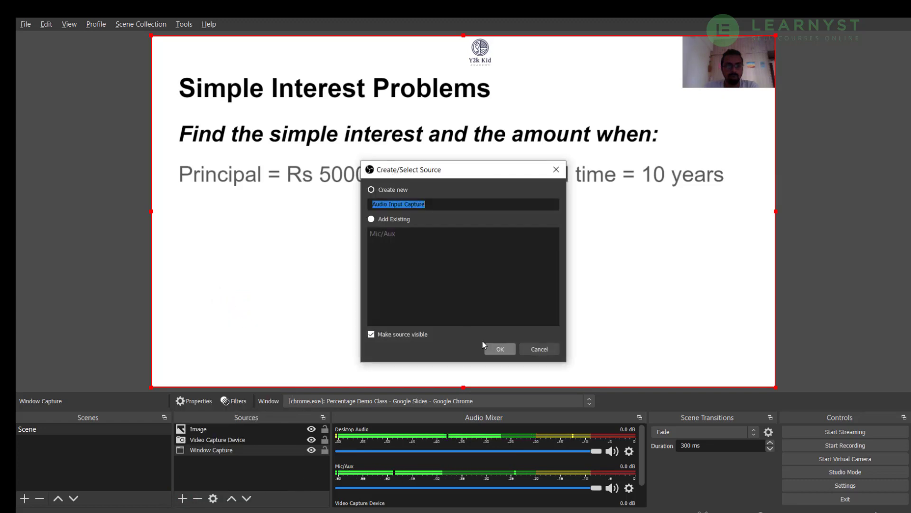
{"action": "left_click", "coordinate": [496, 348]}
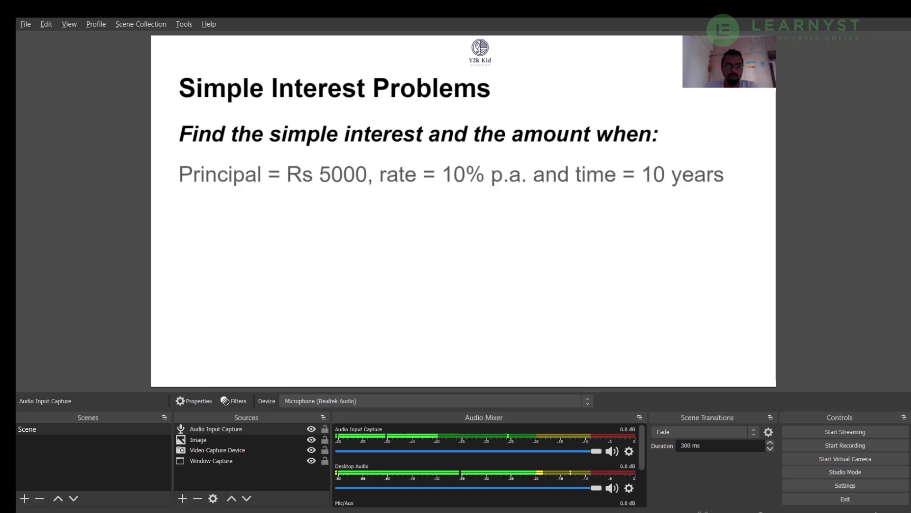
Create Scene 2 and add a Window Capture of the 'My New Board' Chrome whiteboard
{"action": "left_click", "coordinate": [24, 498]}
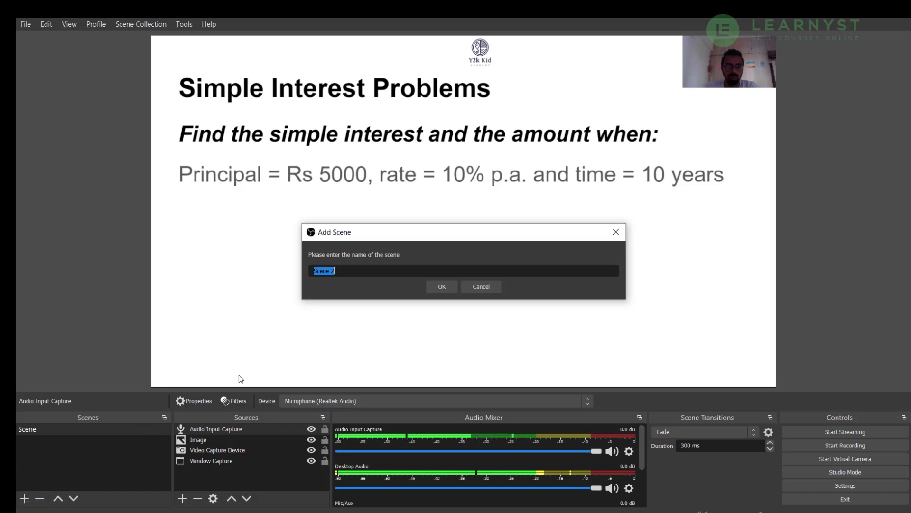
{"action": "left_click", "coordinate": [447, 286]}
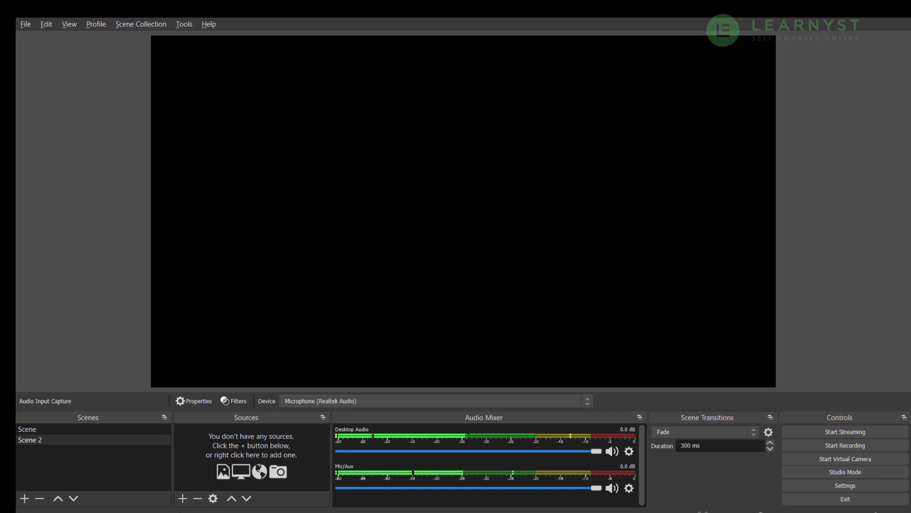
{"action": "left_click", "coordinate": [182, 498]}
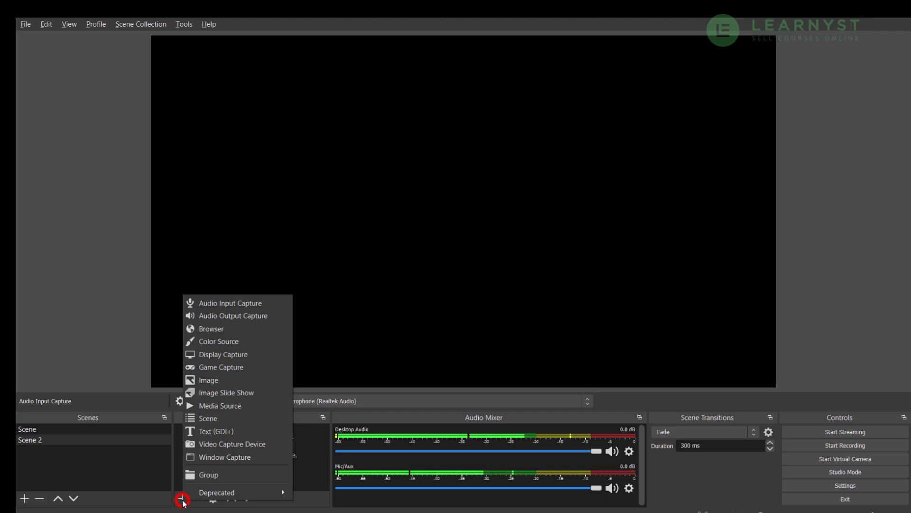
{"action": "left_click", "coordinate": [208, 458]}
{"action": "left_click", "coordinate": [493, 350]}
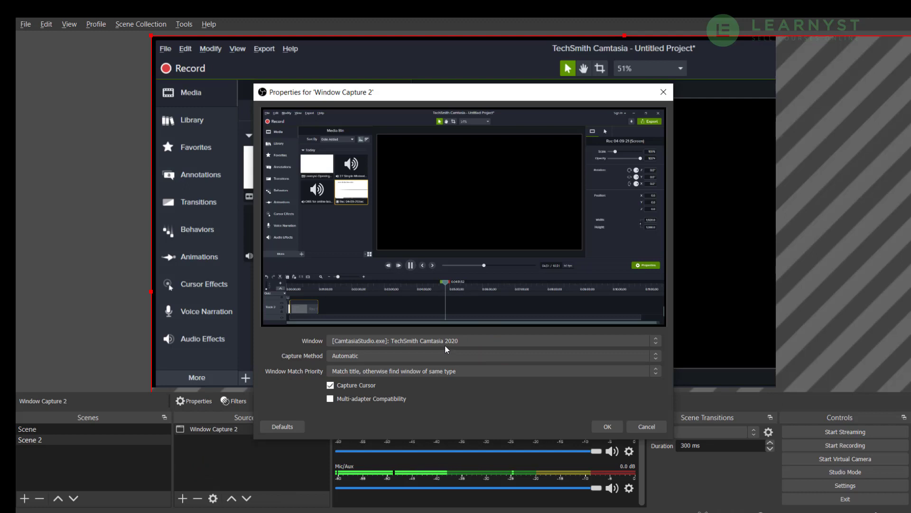
{"action": "left_click", "coordinate": [449, 341]}
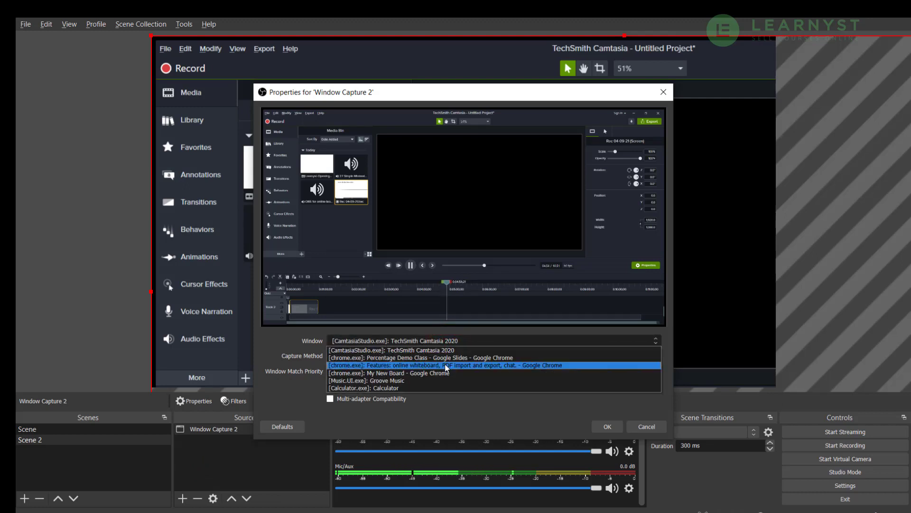
{"action": "left_click", "coordinate": [446, 373]}
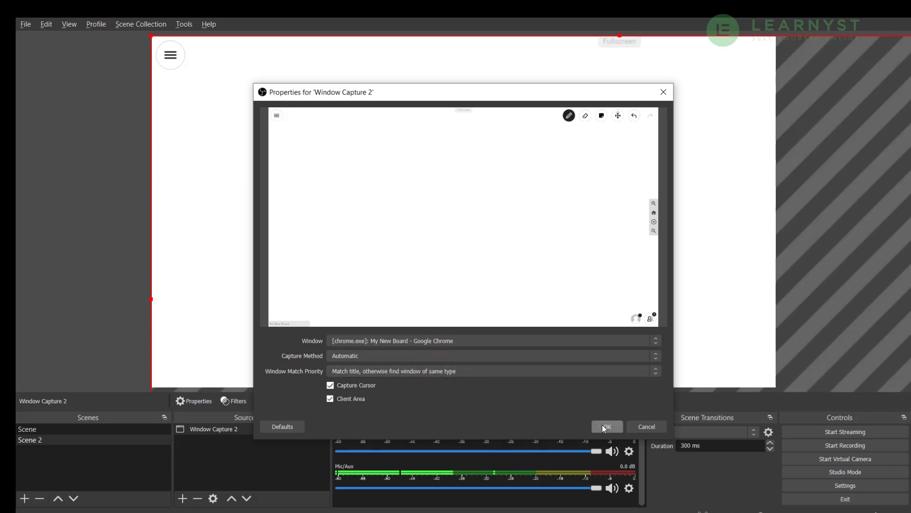
{"action": "left_click", "coordinate": [603, 426]}
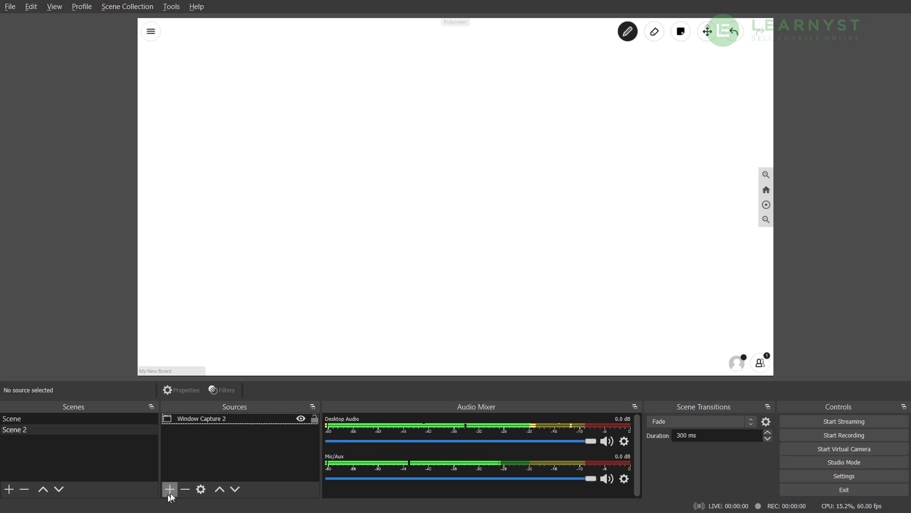
Add the SI and CI formulas image to Scene 2, then hide and re-show it
{"action": "left_click", "coordinate": [169, 489]}
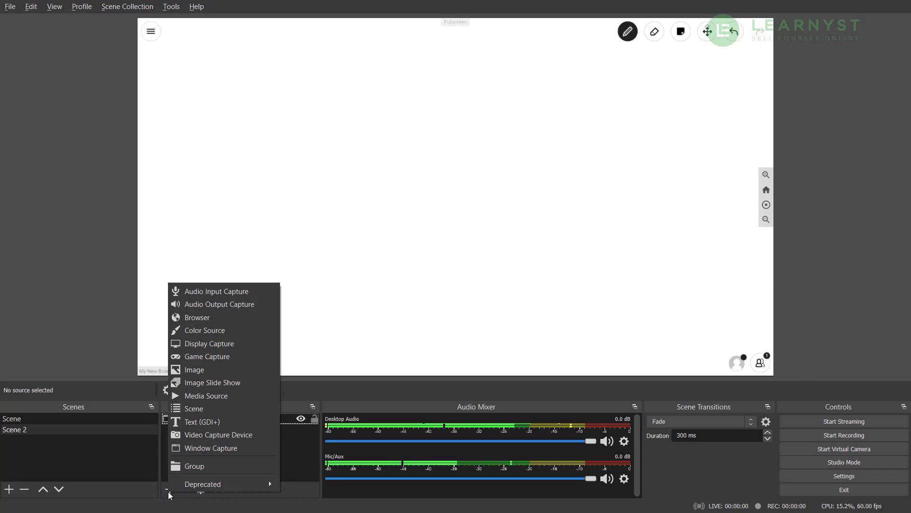
{"action": "left_click", "coordinate": [189, 369]}
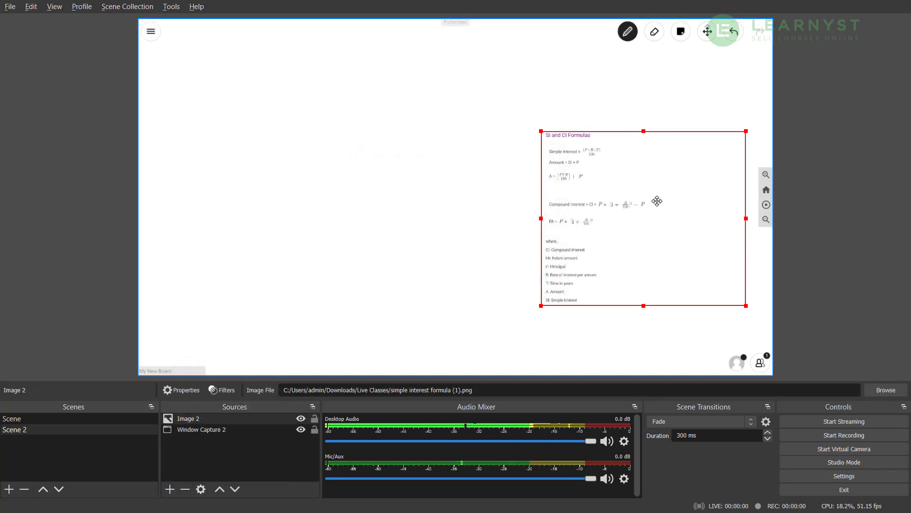
{"action": "left_click", "coordinate": [301, 418]}
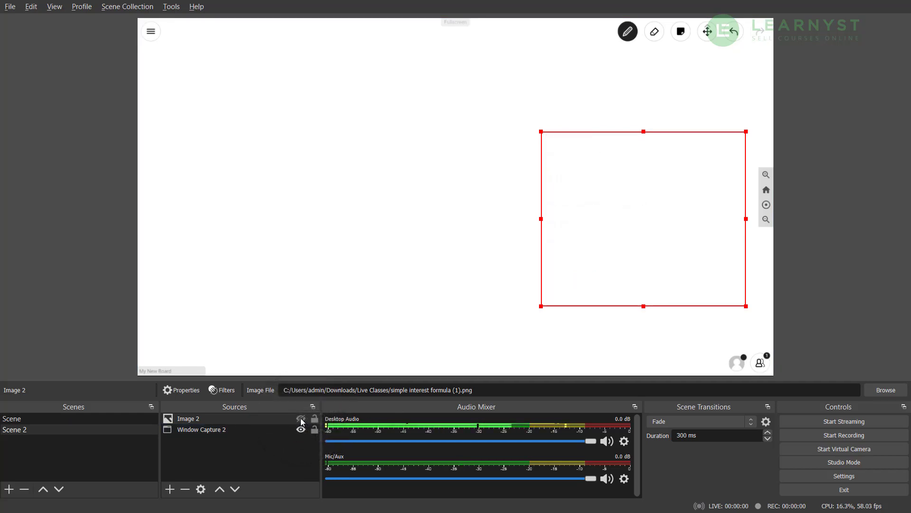
{"action": "left_click", "coordinate": [301, 419]}
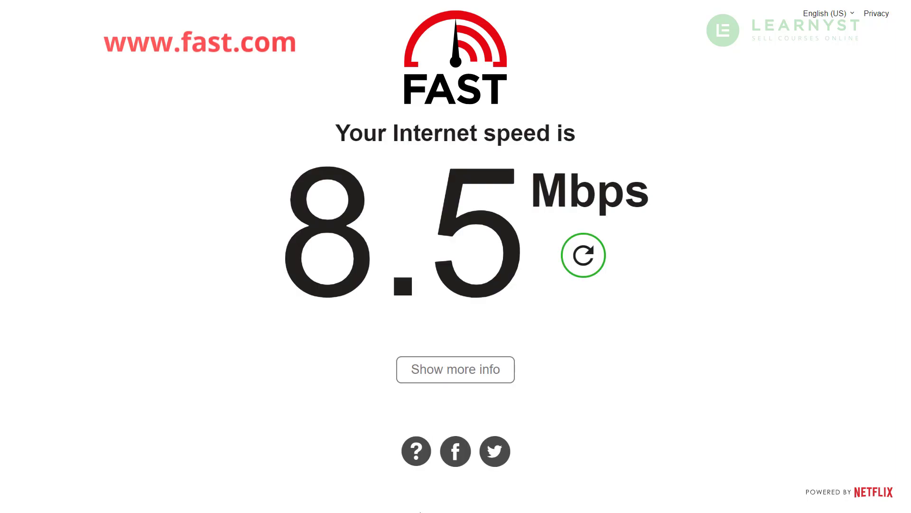
Expand the fast.com results to show 44 Mbps upload and 19 ms unloaded latency
{"action": "left_click", "coordinate": [468, 375]}
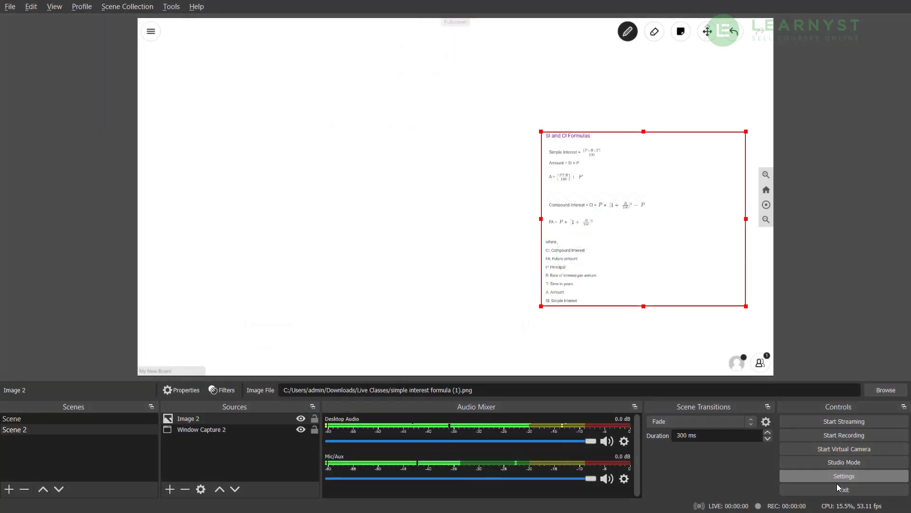
Switch the OBS output mode to Advanced in Settings > Output
{"action": "left_click", "coordinate": [840, 475]}
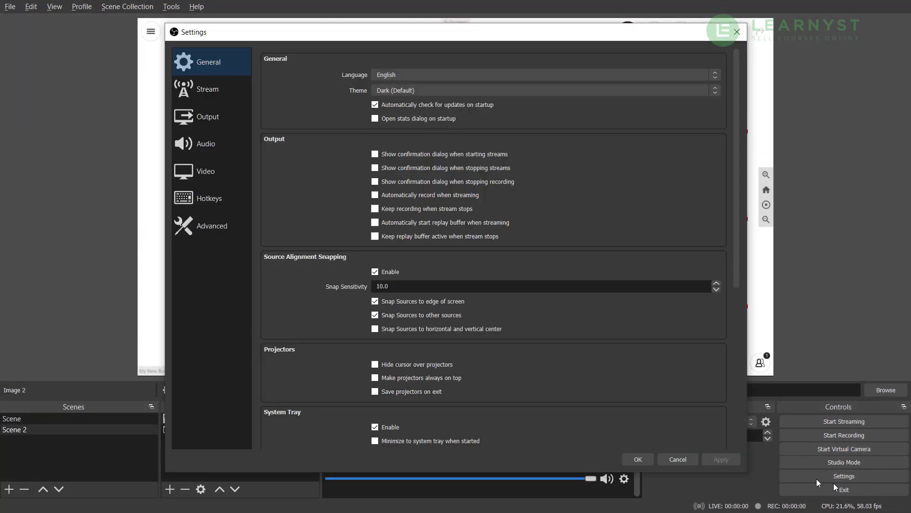
{"action": "left_click", "coordinate": [197, 118]}
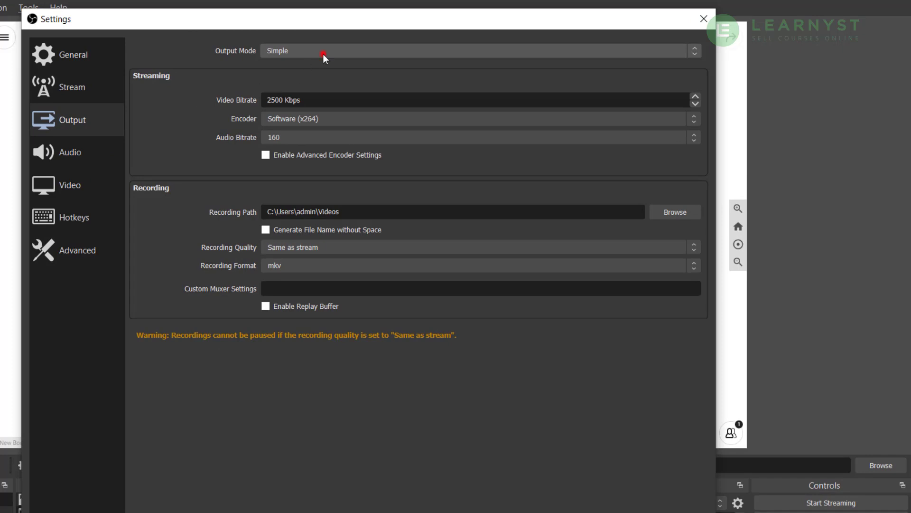
{"action": "left_click", "coordinate": [323, 54]}
{"action": "left_click", "coordinate": [314, 70]}
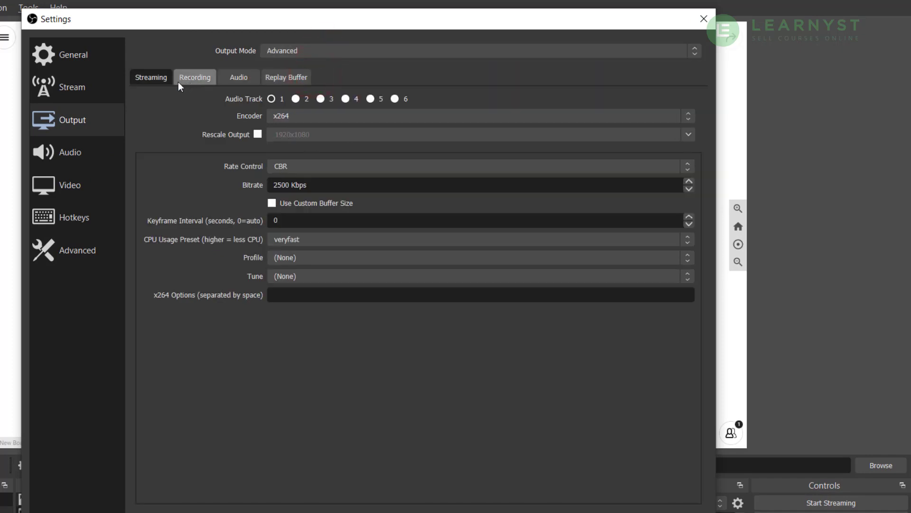
{"action": "left_click", "coordinate": [158, 79]}
Keep the x264 encoder, rescale the stream to 960x540, and set the bitrate to 1500 Kbps
{"action": "left_click", "coordinate": [671, 119]}
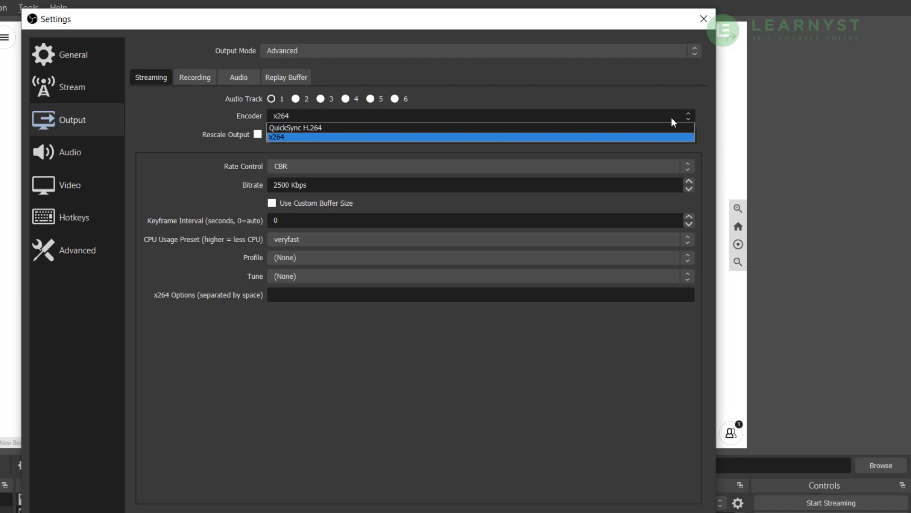
{"action": "left_click", "coordinate": [671, 118]}
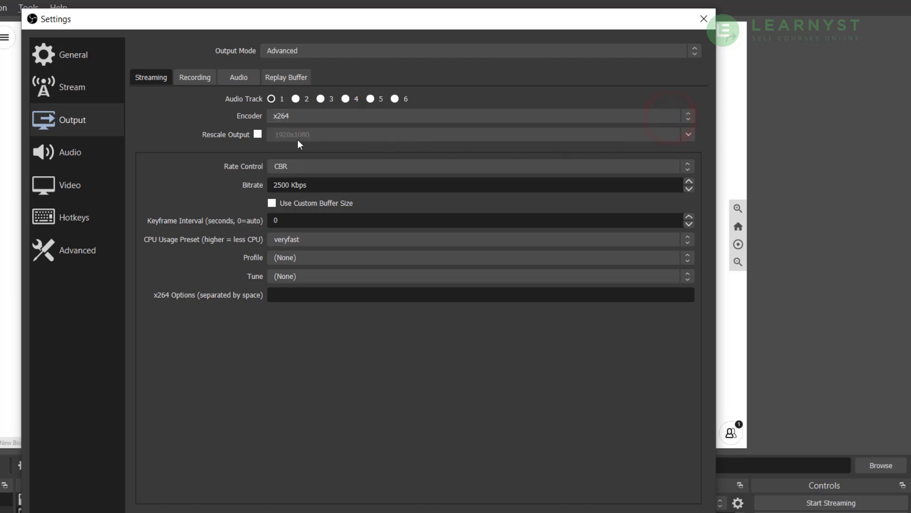
{"action": "left_click", "coordinate": [261, 135]}
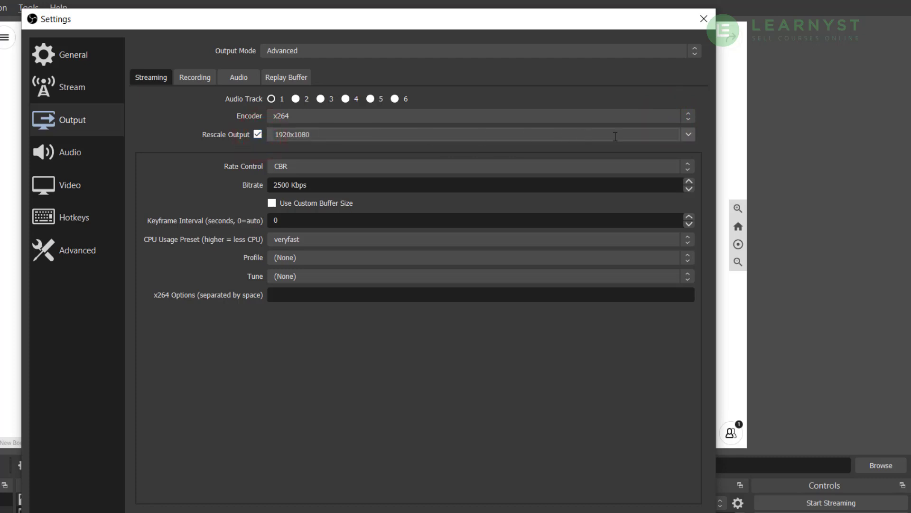
{"action": "left_click", "coordinate": [686, 136]}
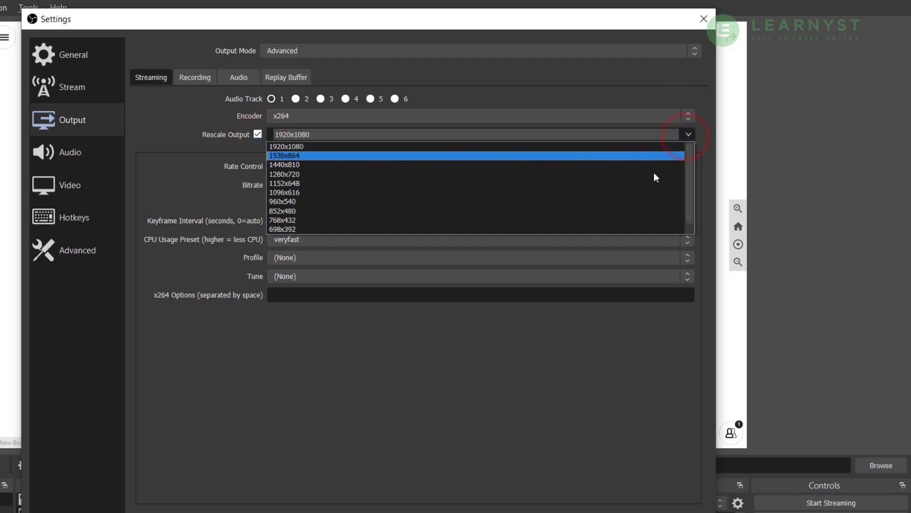
{"action": "left_click", "coordinate": [617, 202]}
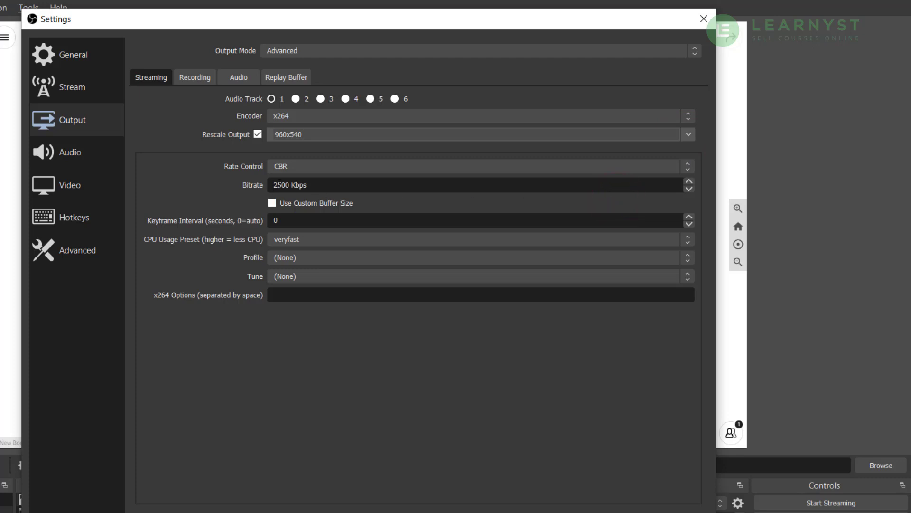
{"action": "left_click", "coordinate": [277, 185]}
{"action": "key", "text": "BackSpace"}
{"action": "type", "text": "1"}
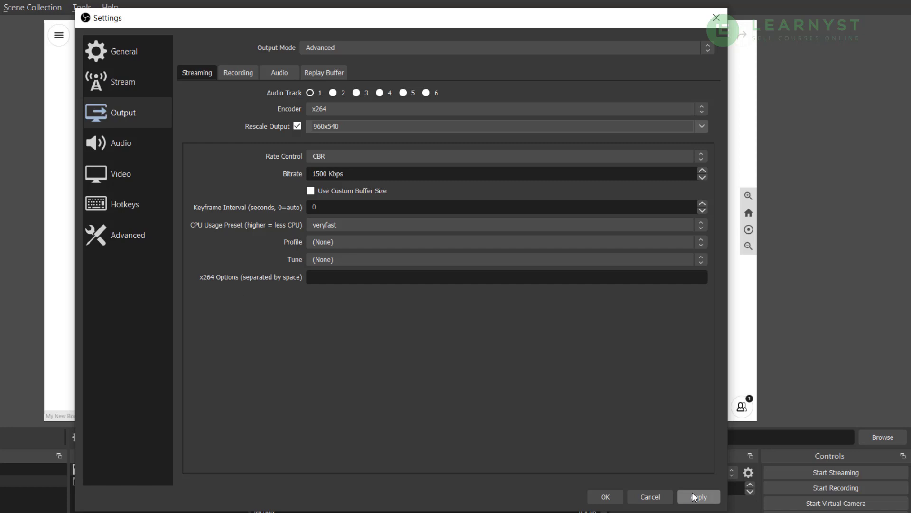
Apply the output changes and set the video base canvas resolution to 1280x720
{"action": "left_click", "coordinate": [693, 496]}
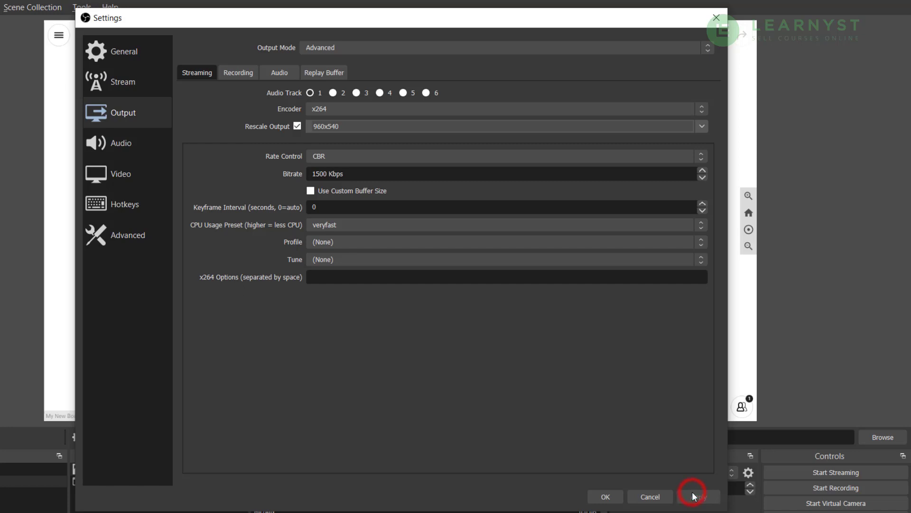
{"action": "left_click", "coordinate": [143, 169]}
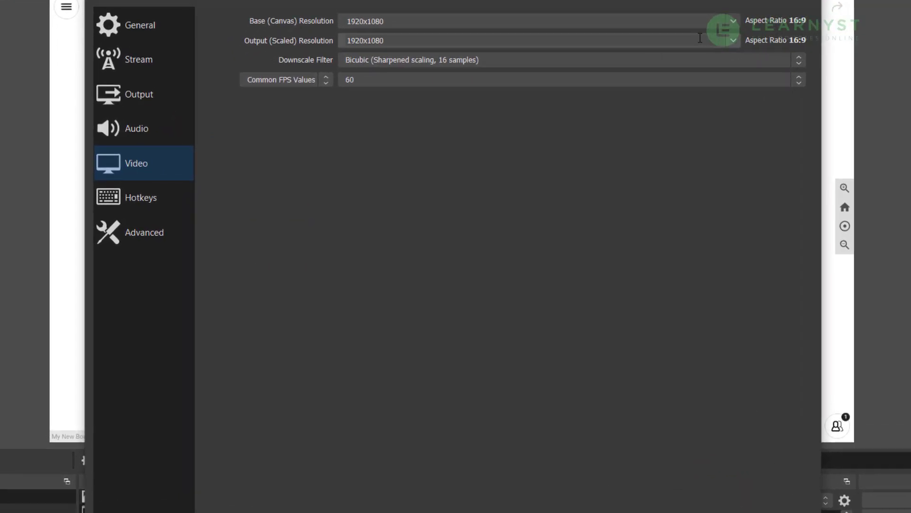
{"action": "left_click", "coordinate": [648, 47]}
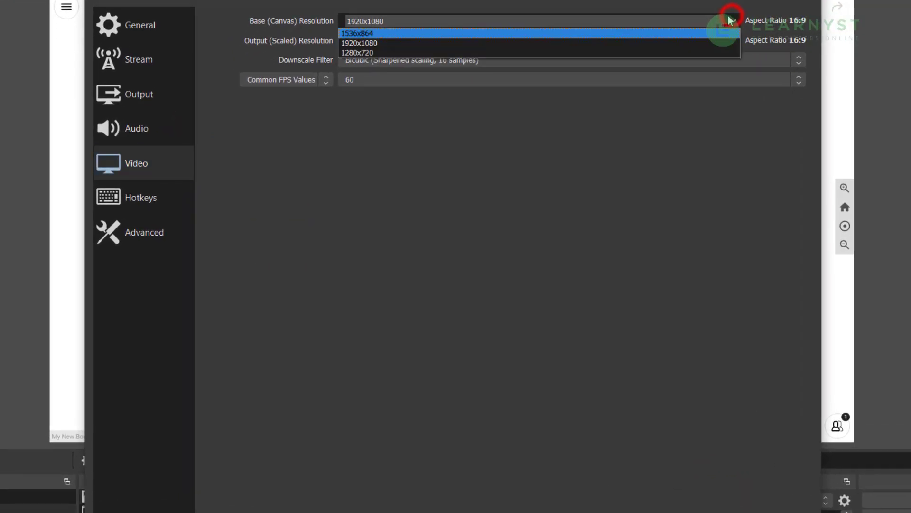
{"action": "left_click", "coordinate": [708, 52]}
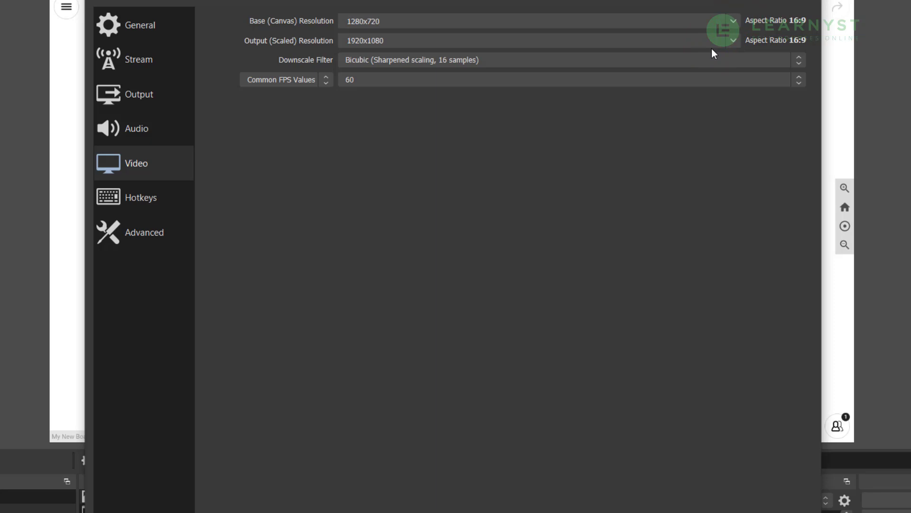
Scale the video output to 852x480 with Bicubic filtering at 30 FPS, and apply
{"action": "left_click", "coordinate": [732, 36]}
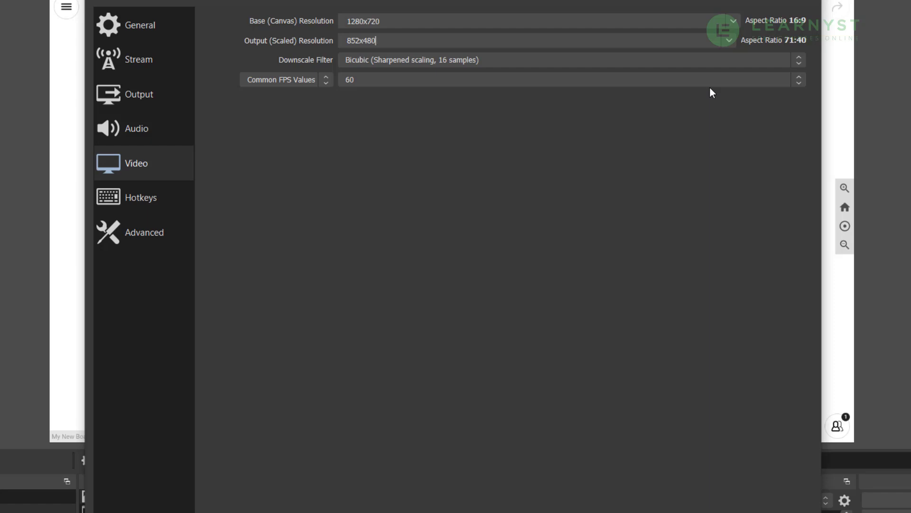
{"action": "left_click", "coordinate": [733, 58]}
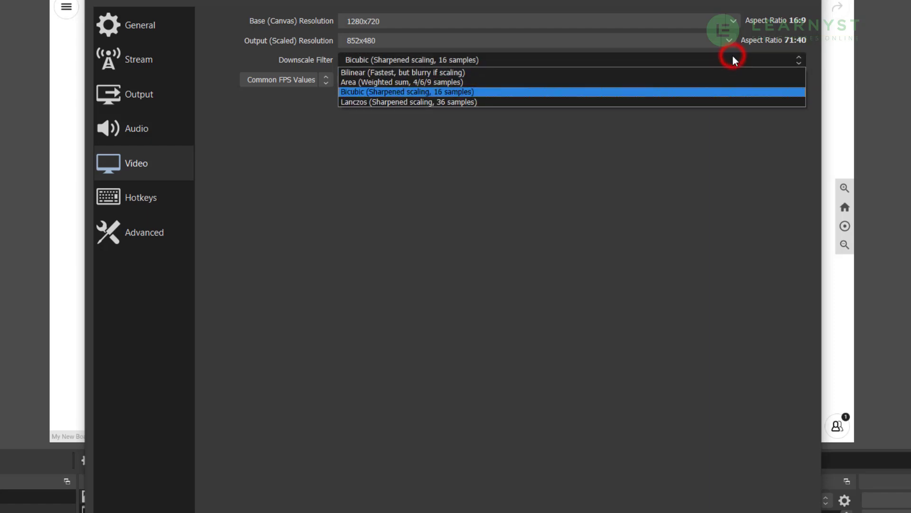
{"action": "left_click", "coordinate": [718, 91]}
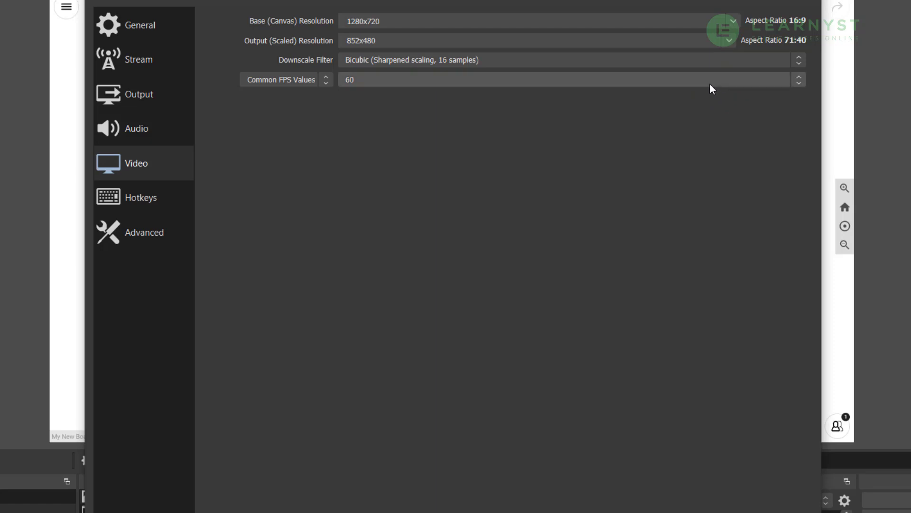
{"action": "left_click", "coordinate": [715, 80]}
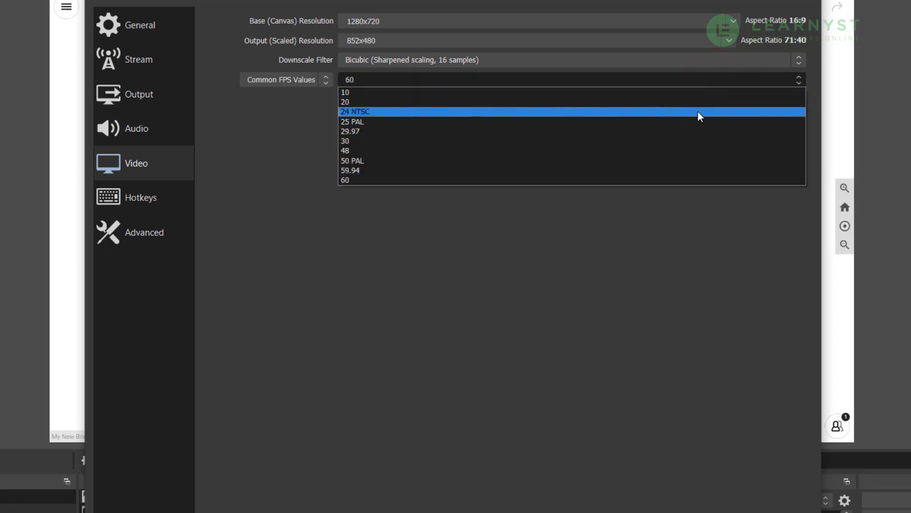
{"action": "left_click", "coordinate": [696, 141]}
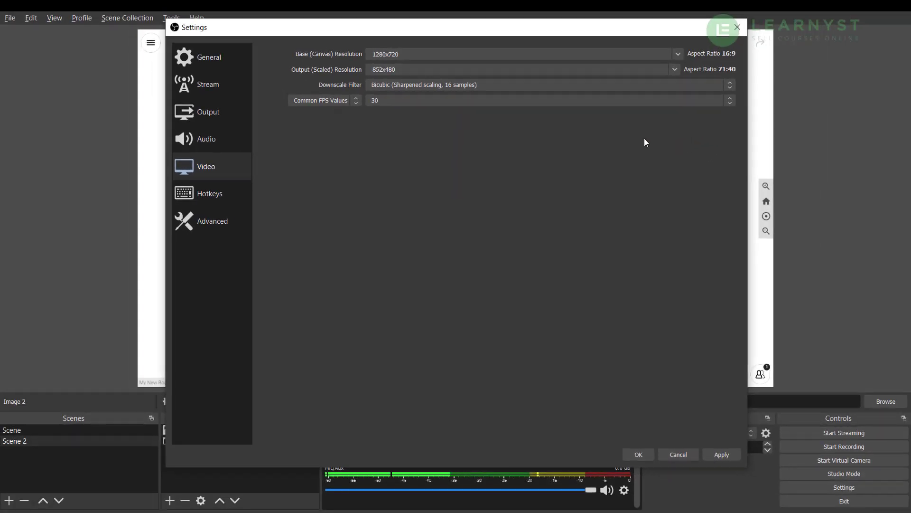
{"action": "left_click", "coordinate": [724, 454]}
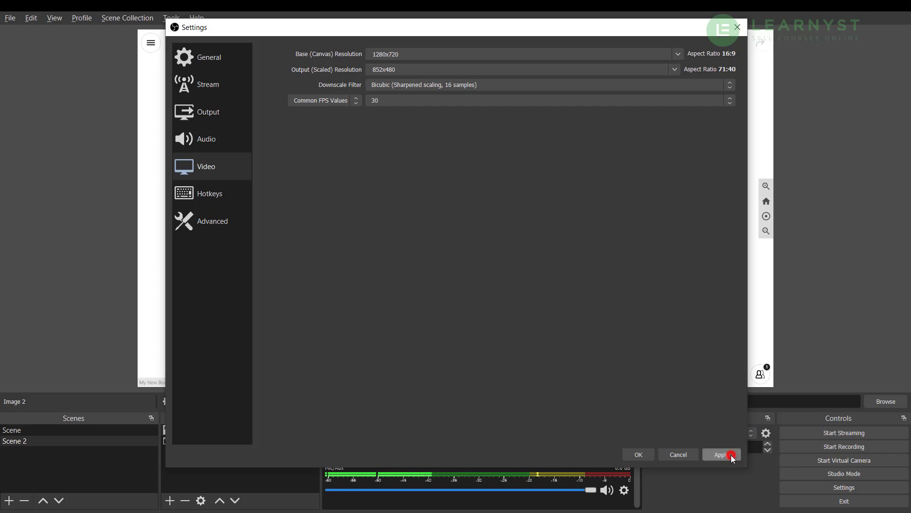
Close settings, enable Studio Mode, and transition Scene 2's whiteboard live to Program
{"action": "left_click", "coordinate": [647, 453]}
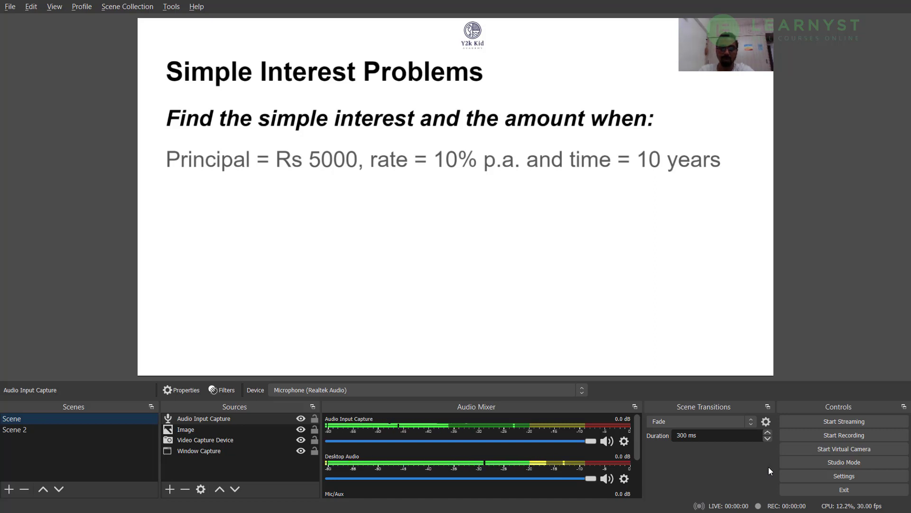
{"action": "left_click", "coordinate": [793, 465]}
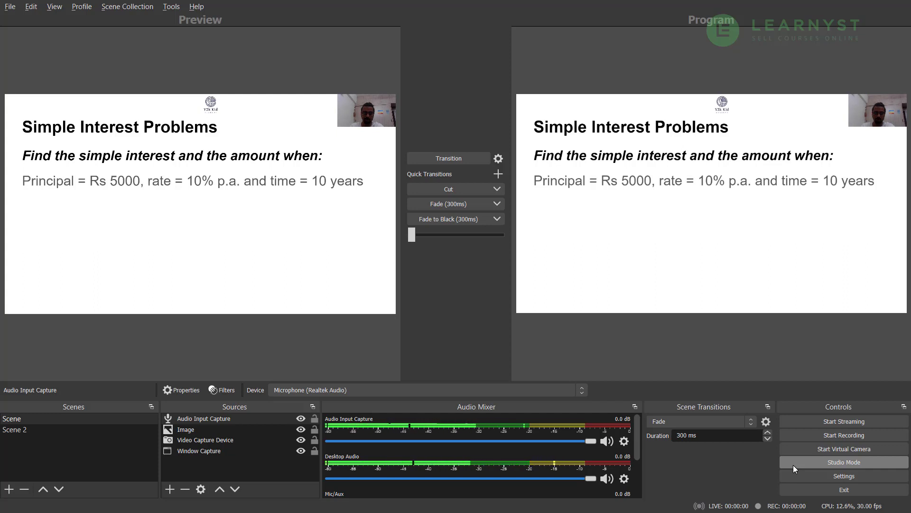
{"action": "left_click", "coordinate": [29, 432]}
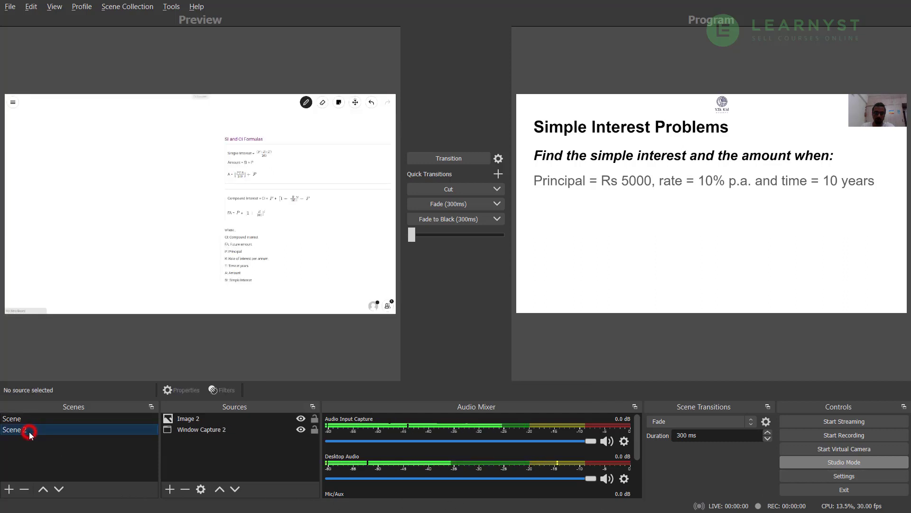
{"action": "left_click", "coordinate": [460, 158]}
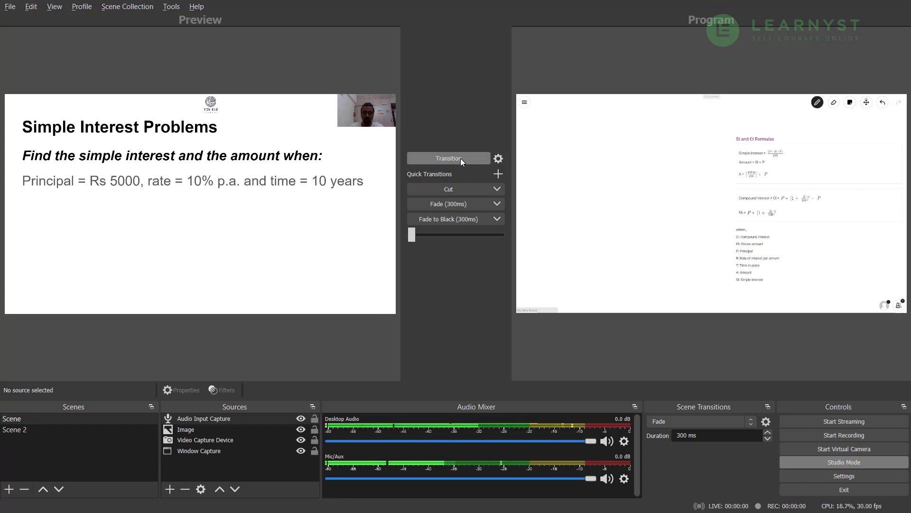
Reopen Settings on the Stream page showing the Custom RTMP server setup
{"action": "left_click", "coordinate": [810, 477]}
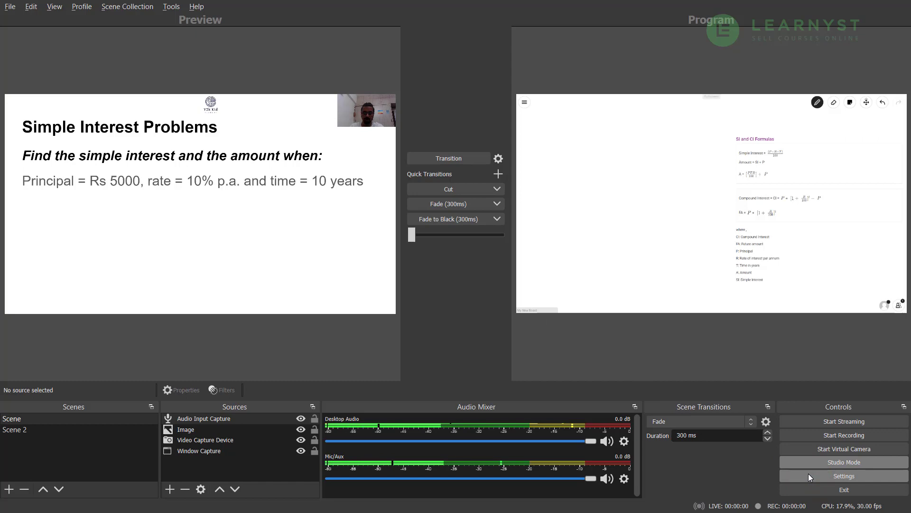
{"action": "left_click", "coordinate": [223, 100]}
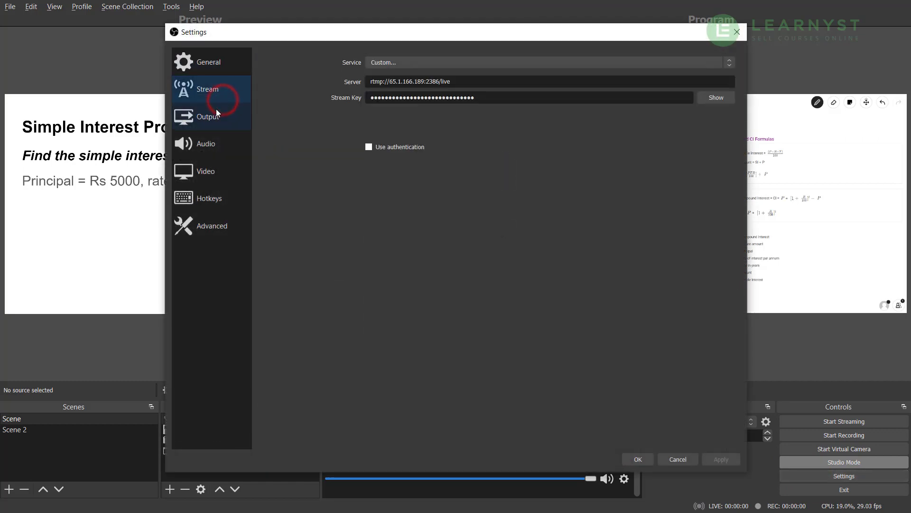